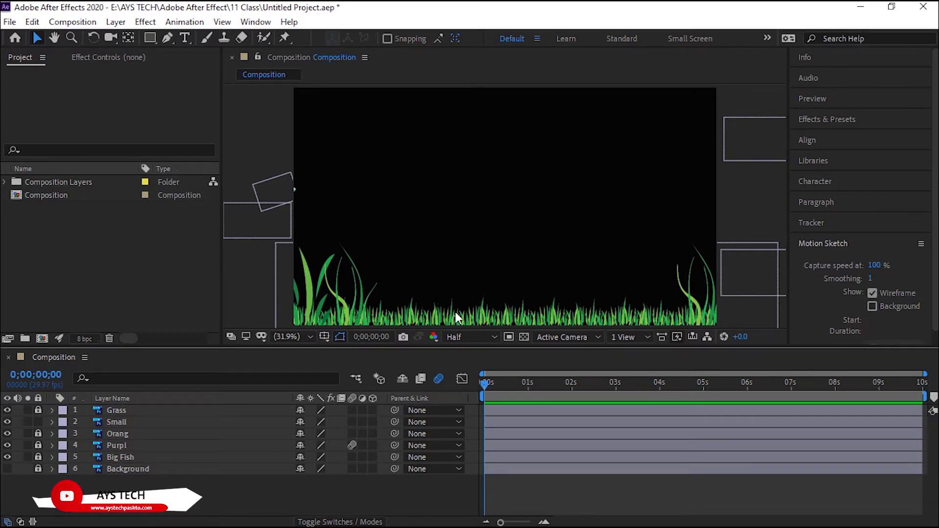
Step: Jump to 0;00;03;12, check the transparency grid, and leave the green Background layer hidden
{"action": "left_click", "coordinate": [637, 391]}
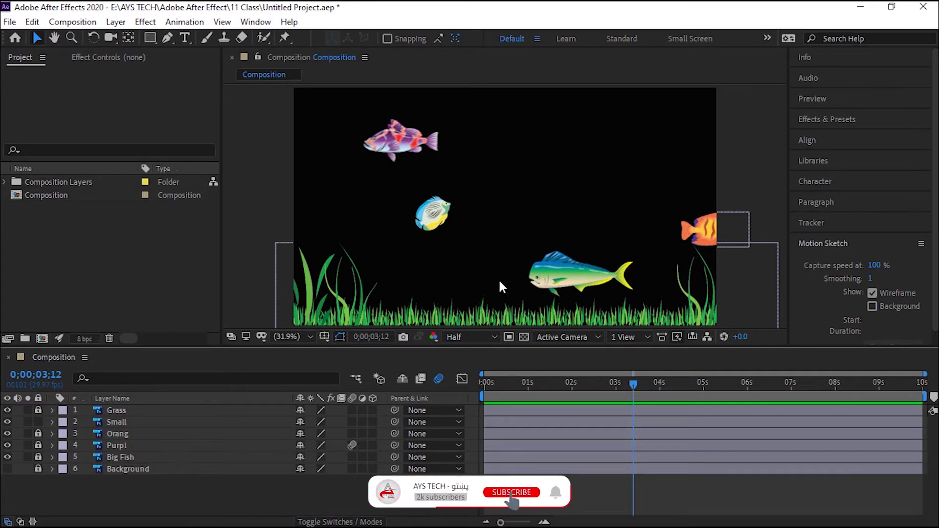
{"action": "left_click", "coordinate": [522, 337]}
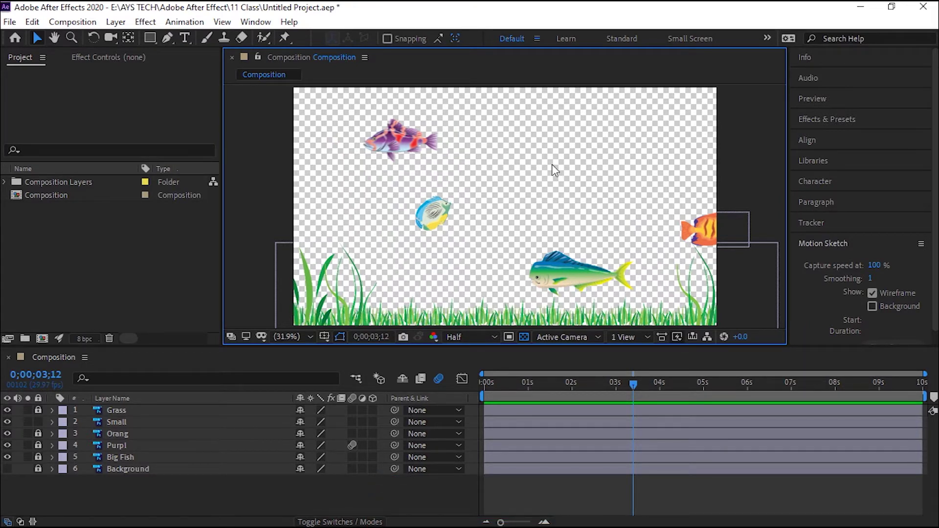
{"action": "left_click", "coordinate": [523, 338]}
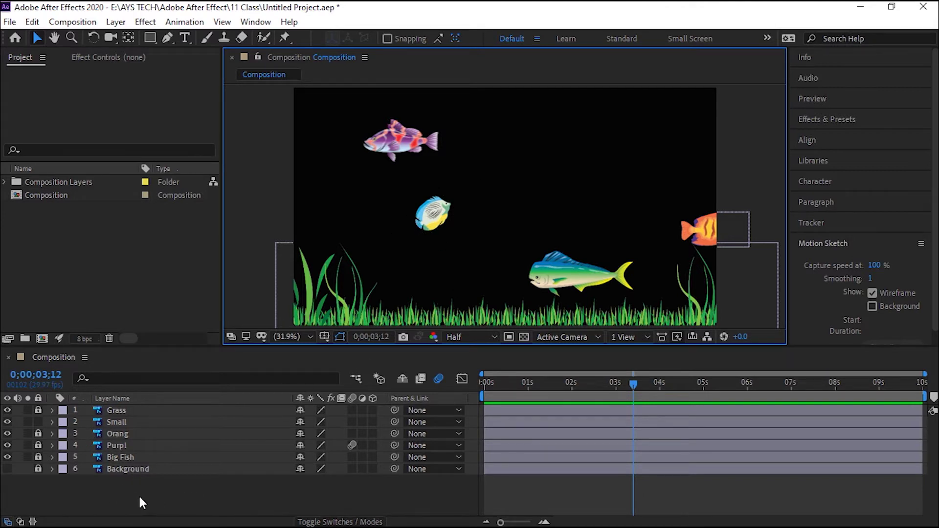
{"action": "left_click", "coordinate": [8, 469]}
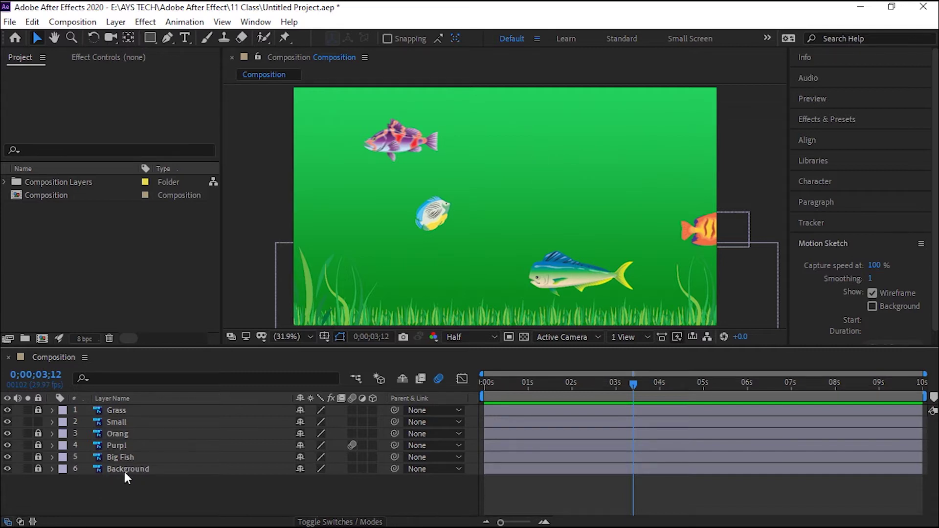
{"action": "left_click", "coordinate": [7, 468]}
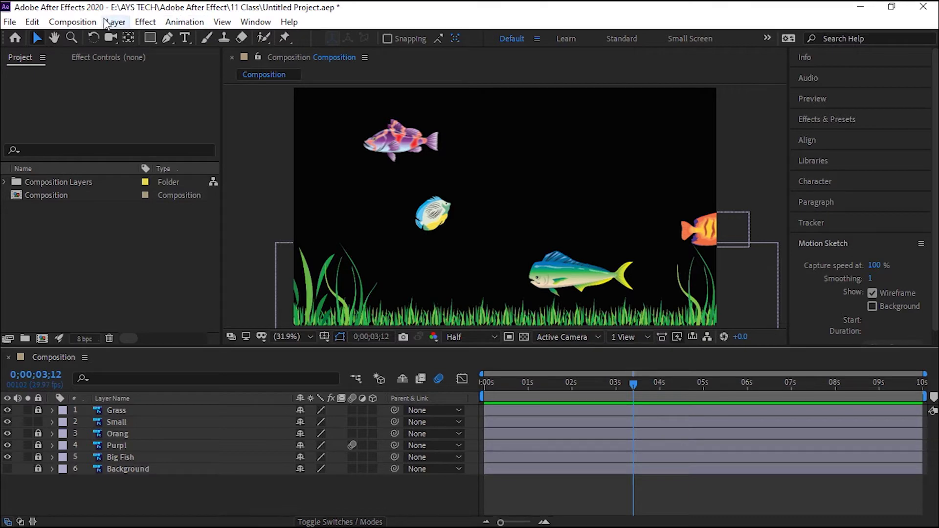
Step: Set the Composition Settings background colour to purple 913CB4 and move the playhead back to 1;27
{"action": "left_click", "coordinate": [73, 22]}
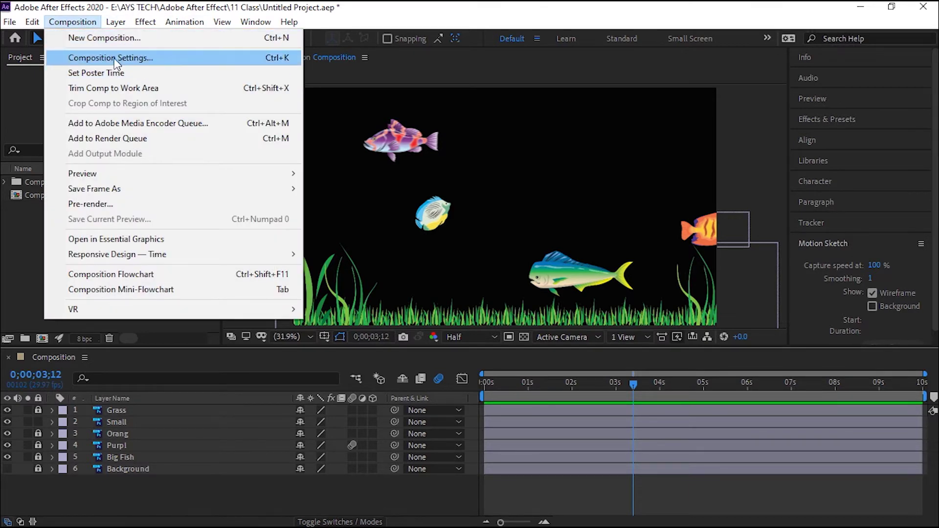
{"action": "left_click", "coordinate": [110, 59]}
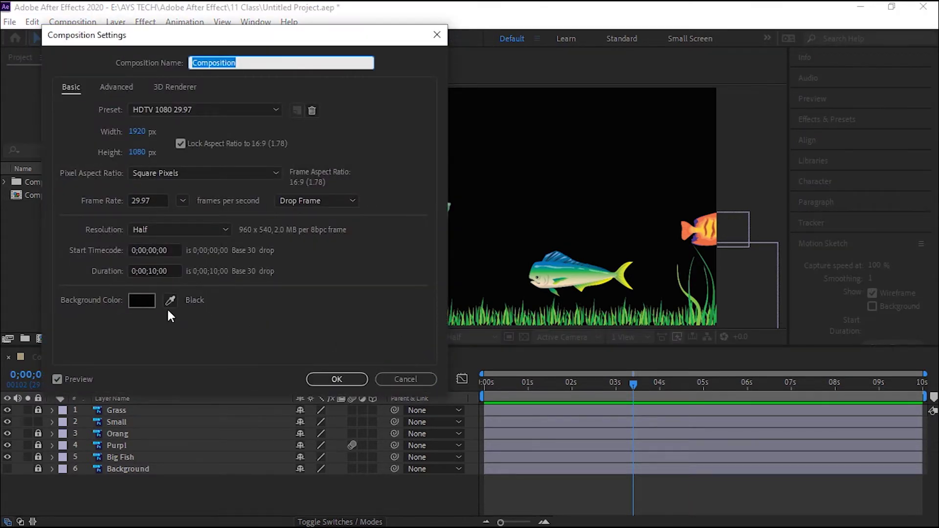
{"action": "left_click", "coordinate": [141, 300]}
{"action": "left_click", "coordinate": [300, 246]}
{"action": "left_click", "coordinate": [268, 189]}
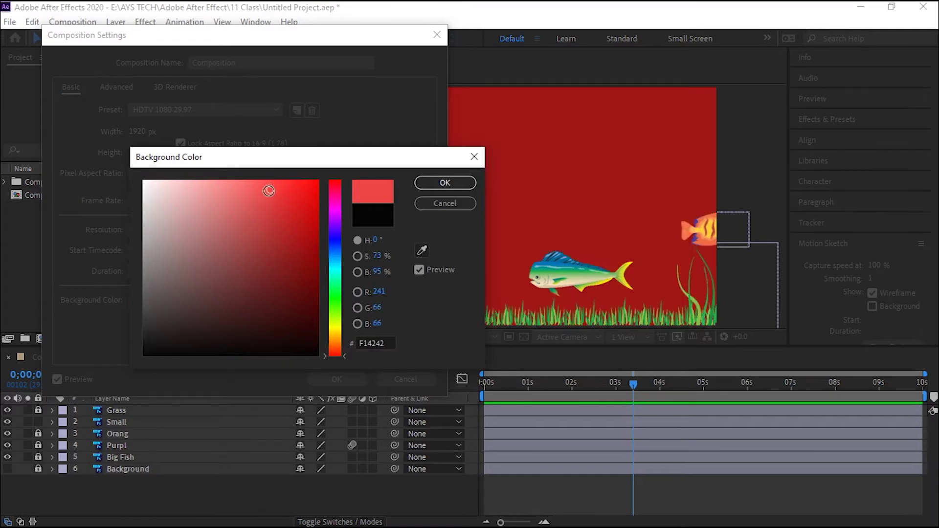
{"action": "left_click", "coordinate": [332, 218]}
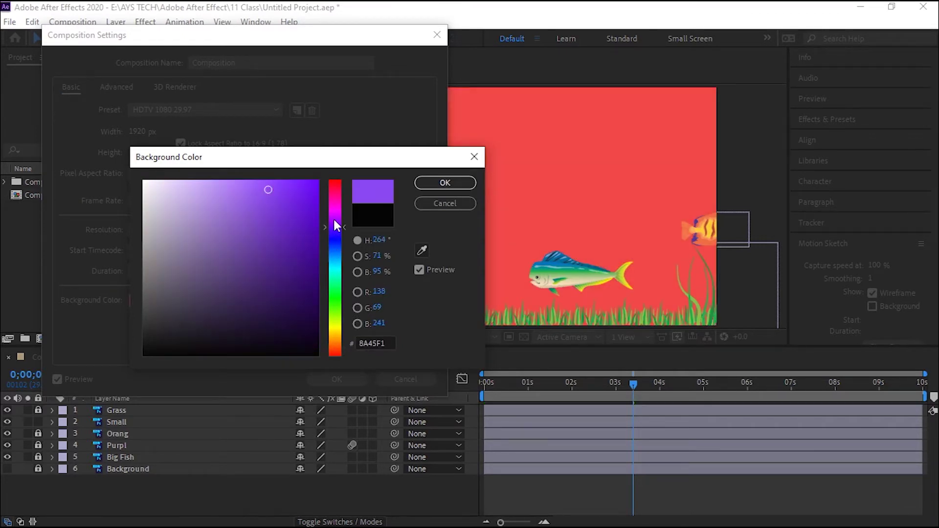
{"action": "left_click_drag", "start_coordinate": [262, 219], "coordinate": [260, 232]}
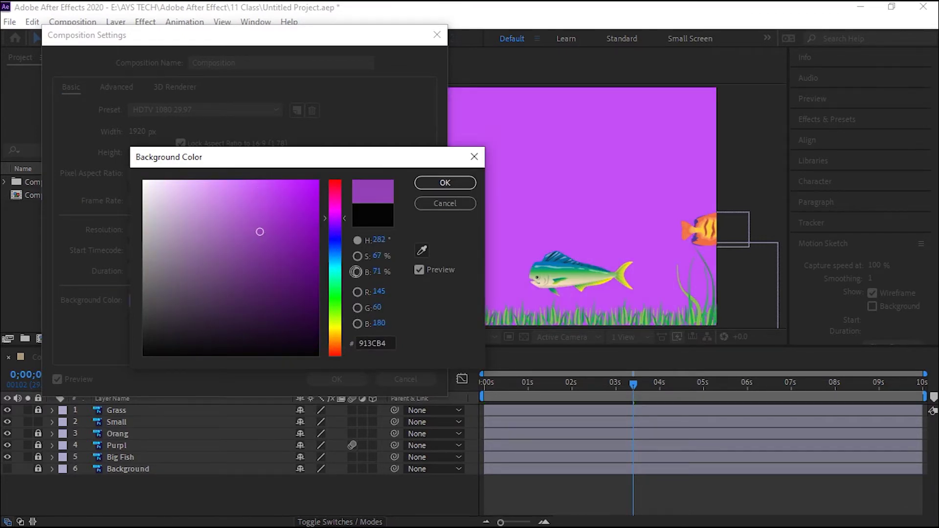
{"action": "left_click", "coordinate": [432, 185]}
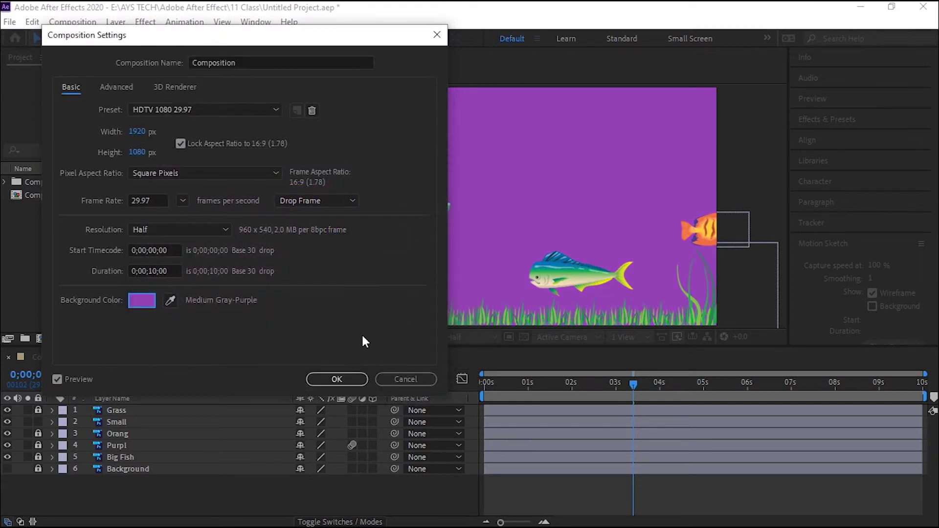
{"action": "left_click", "coordinate": [330, 369]}
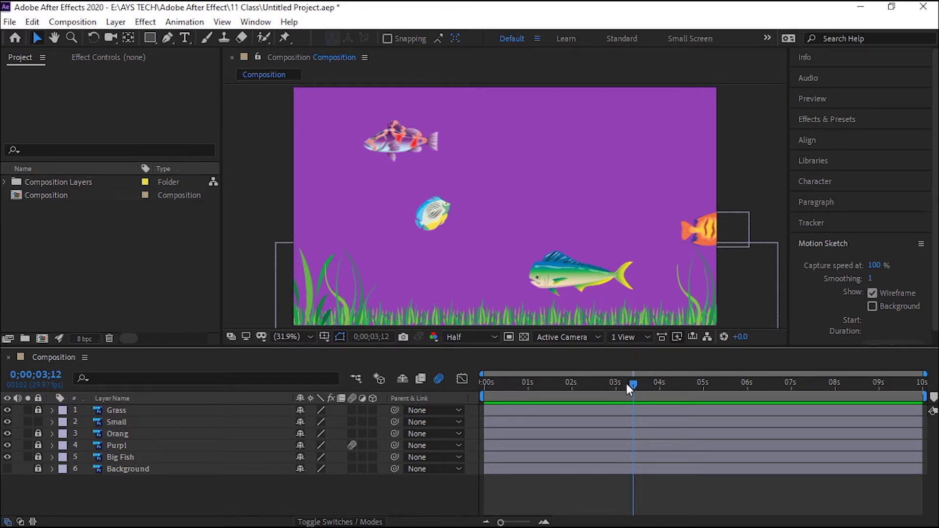
{"action": "left_click_drag", "start_coordinate": [628, 388], "coordinate": [567, 387]}
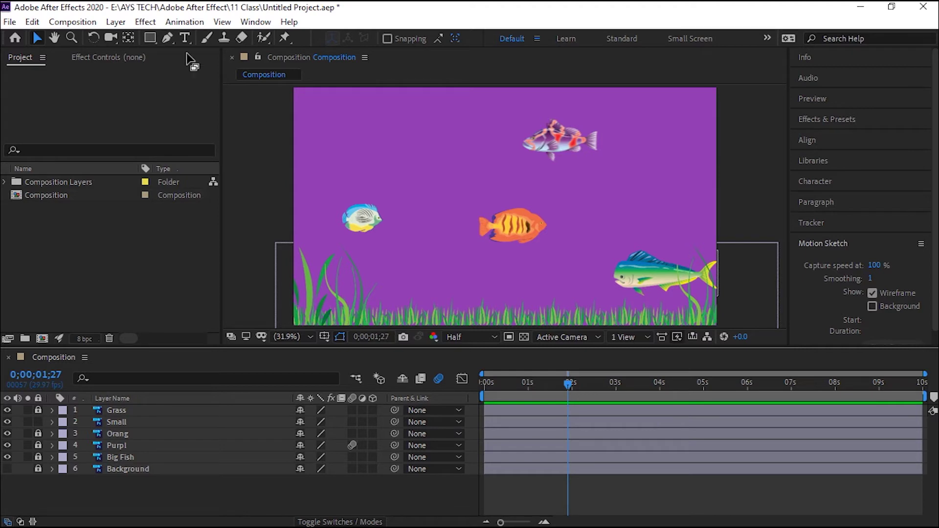
Step: Add the fish composition to the Render Queue from the Composition menu
{"action": "left_click", "coordinate": [89, 22]}
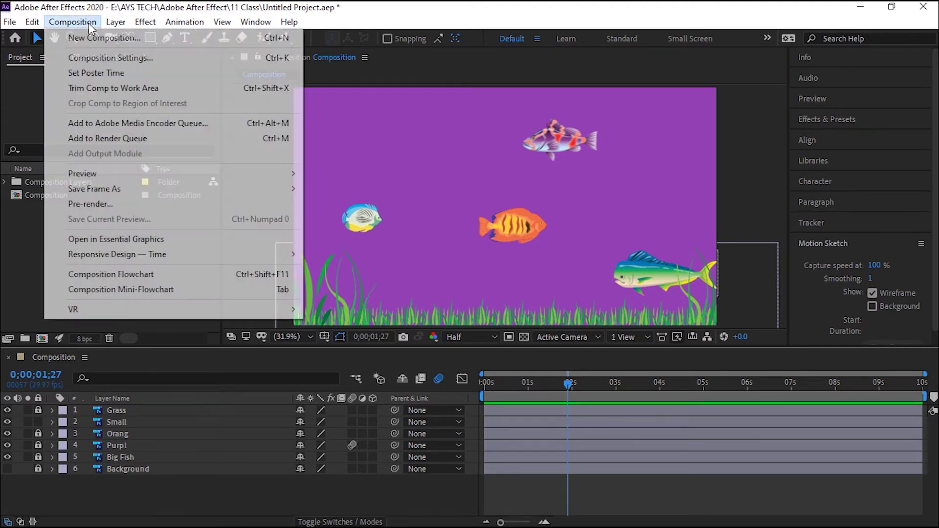
{"action": "left_click", "coordinate": [110, 140]}
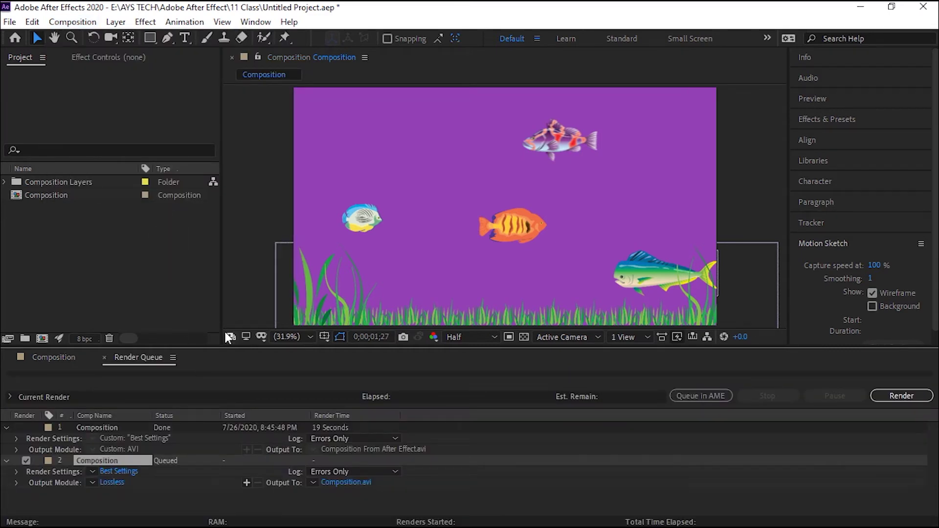
Step: Keep the default render settings and set the output module to QuickTime with RGB + Alpha channels
{"action": "left_click", "coordinate": [116, 471]}
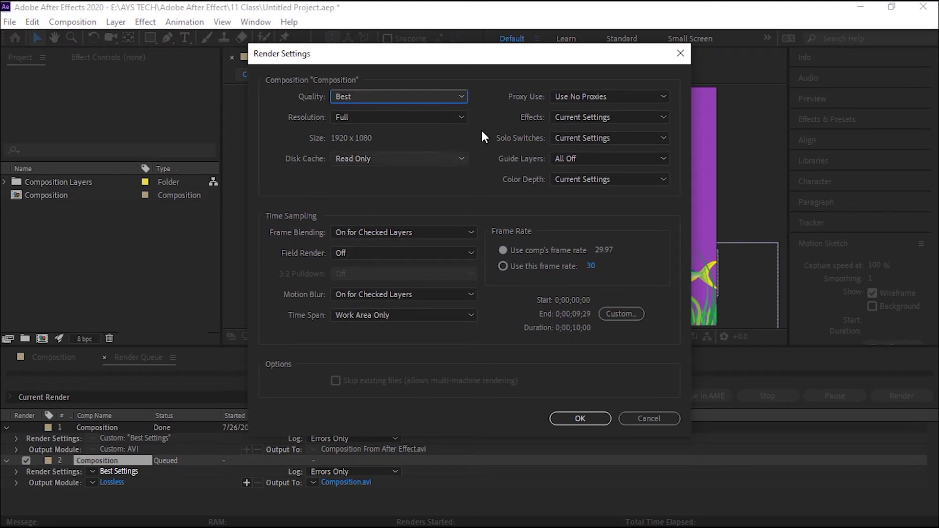
{"action": "left_click", "coordinate": [644, 419]}
{"action": "left_click", "coordinate": [111, 481]}
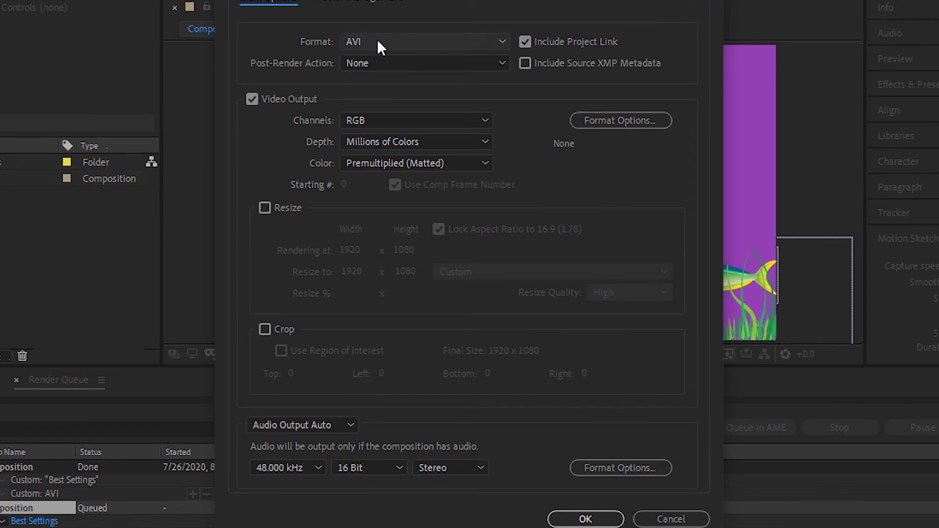
{"action": "left_click", "coordinate": [385, 42]}
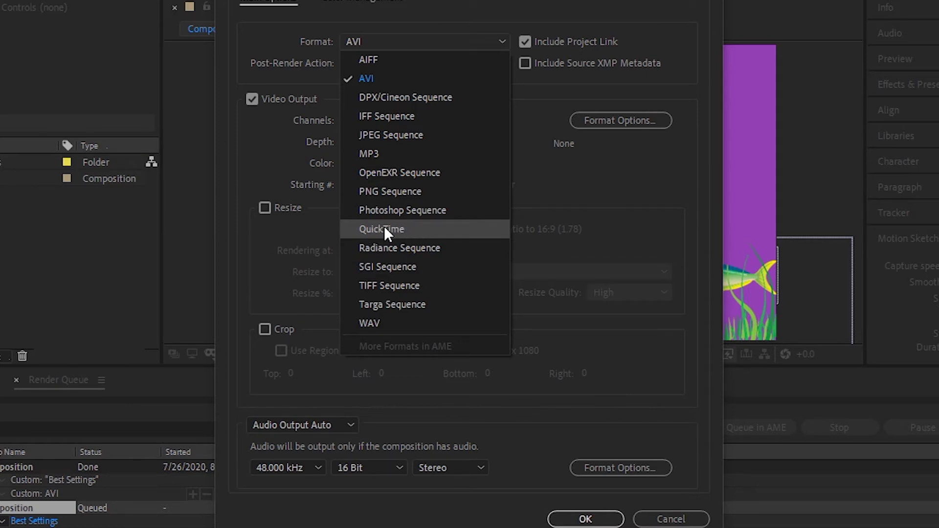
{"action": "left_click", "coordinate": [398, 229]}
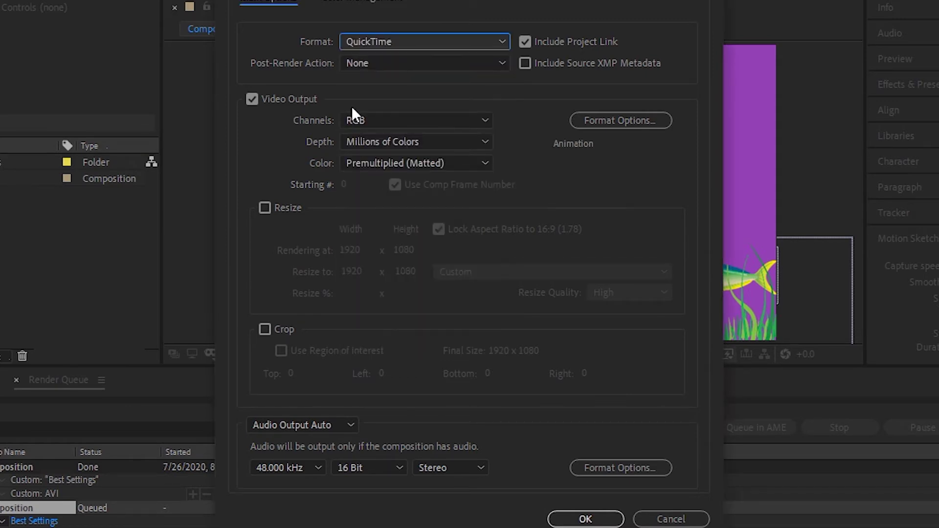
{"action": "left_click", "coordinate": [385, 123]}
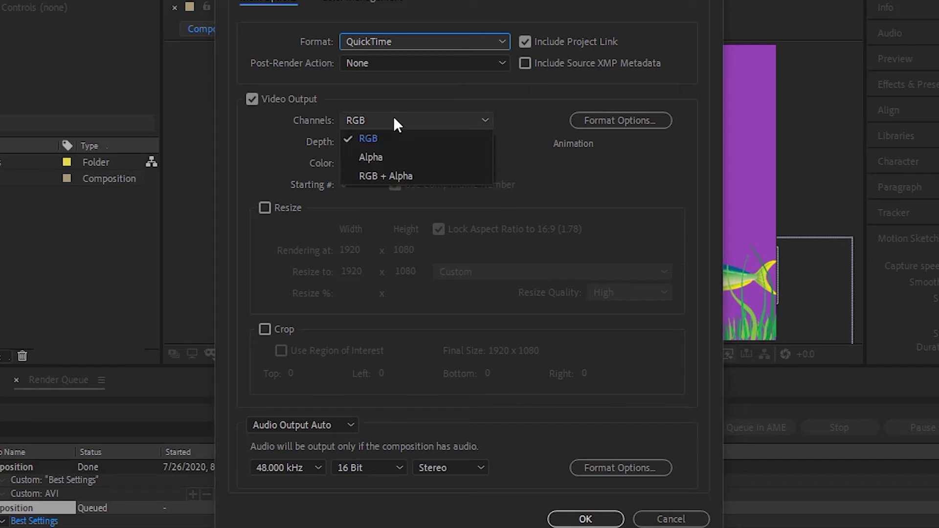
{"action": "left_click", "coordinate": [413, 177]}
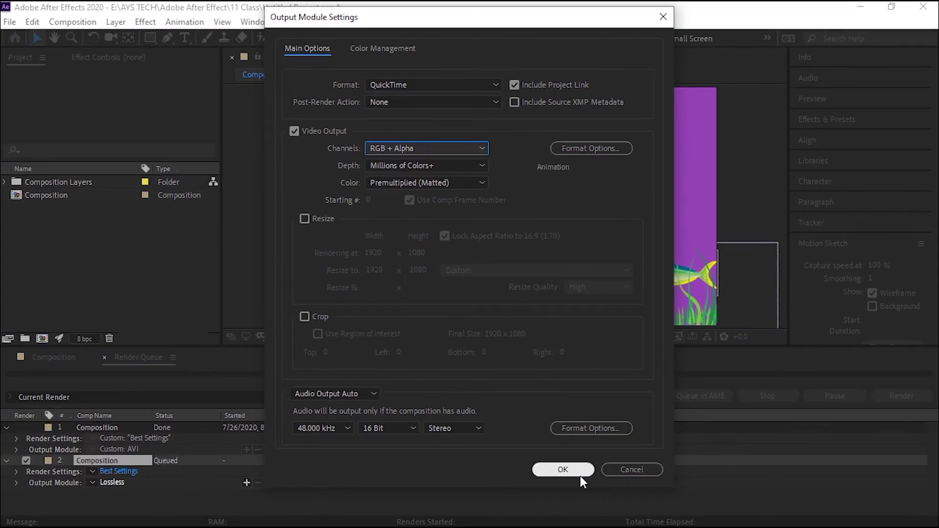
{"action": "left_click", "coordinate": [557, 470]}
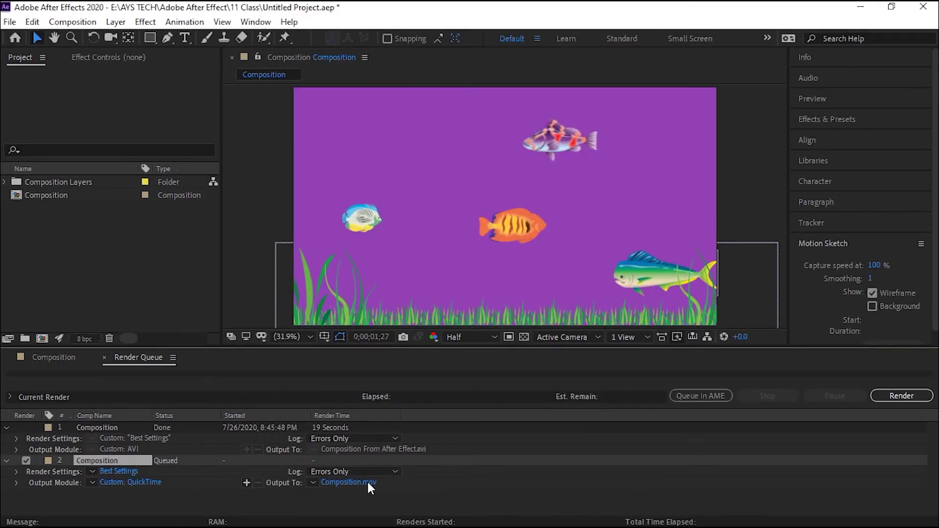
{"action": "left_click", "coordinate": [350, 481]}
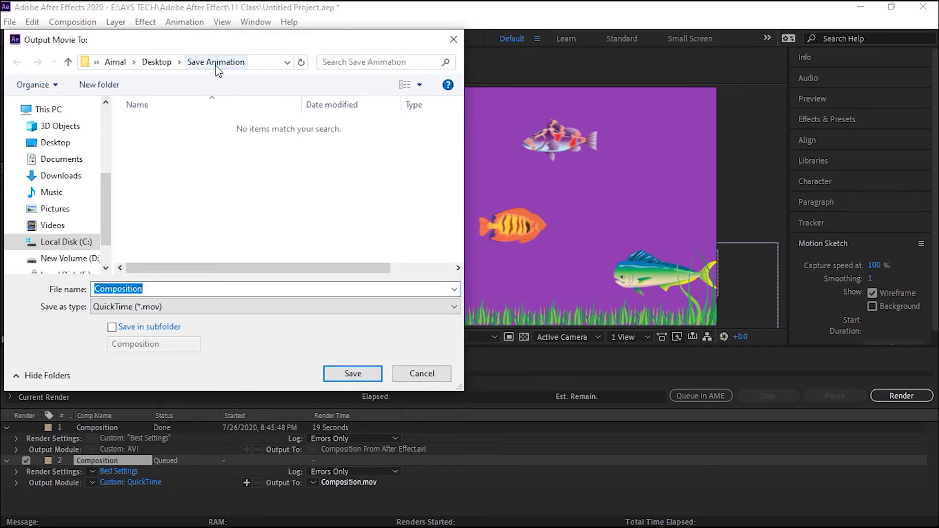
Step: Save the output as 'Transparent Background' in the Save Animation folder and start rendering
{"action": "type", "text": "Transparent Background"}
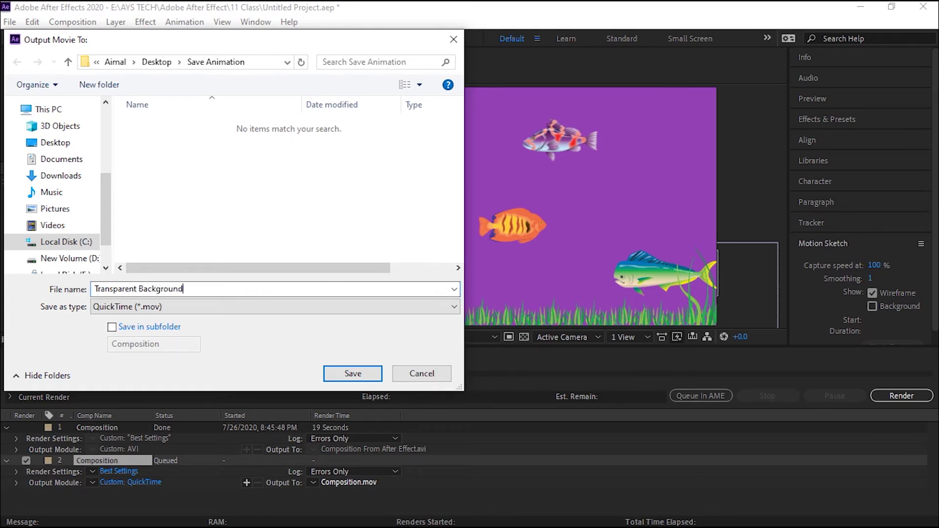
{"action": "key", "text": "Return"}
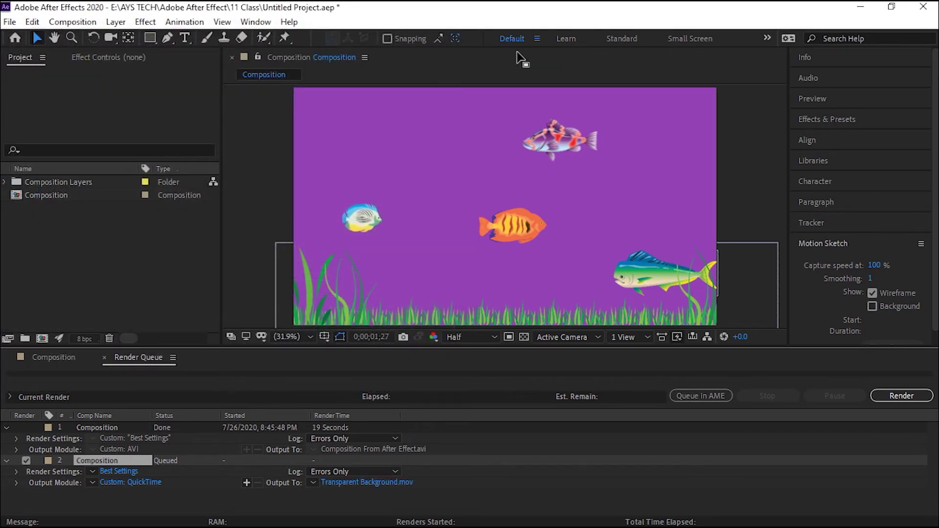
{"action": "left_click", "coordinate": [903, 402]}
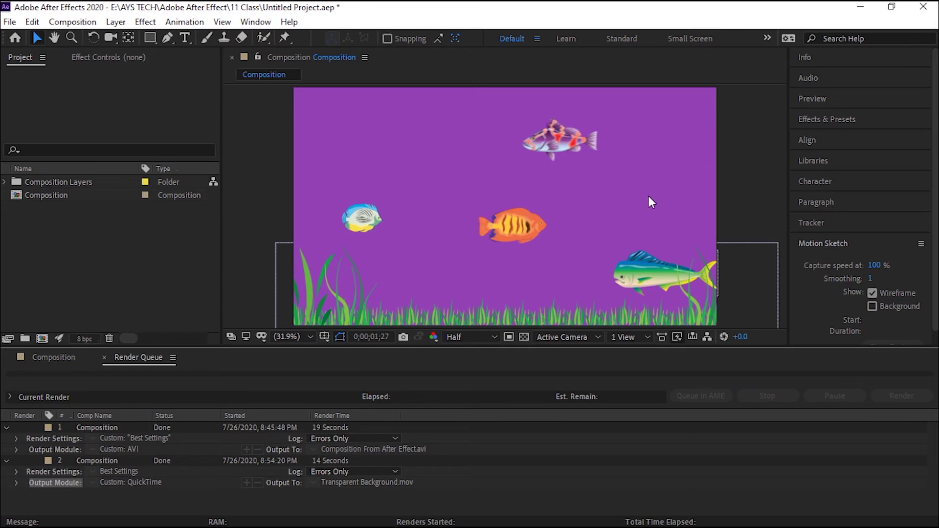
Step: Minimize After Effects once the render is done
{"action": "left_click", "coordinate": [860, 7]}
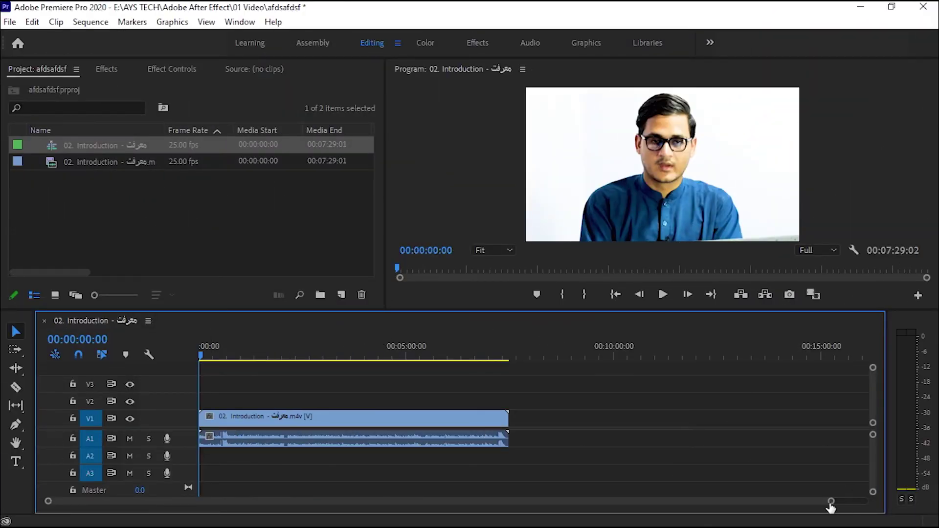
Step: Zoom the timeline, mute track A1, and confirm Transparent Background.mov exists in Save Animation
{"action": "left_click_drag", "start_coordinate": [830, 500], "coordinate": [601, 516]}
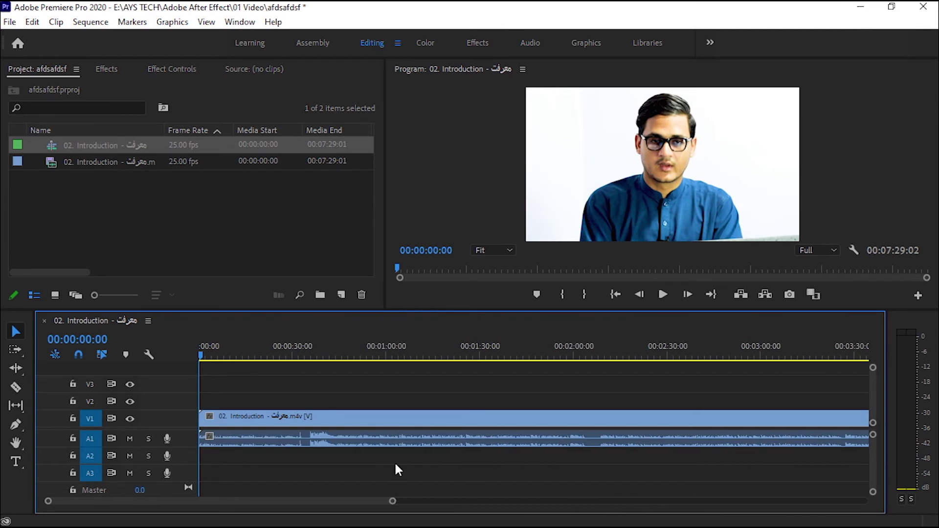
{"action": "left_click", "coordinate": [129, 438]}
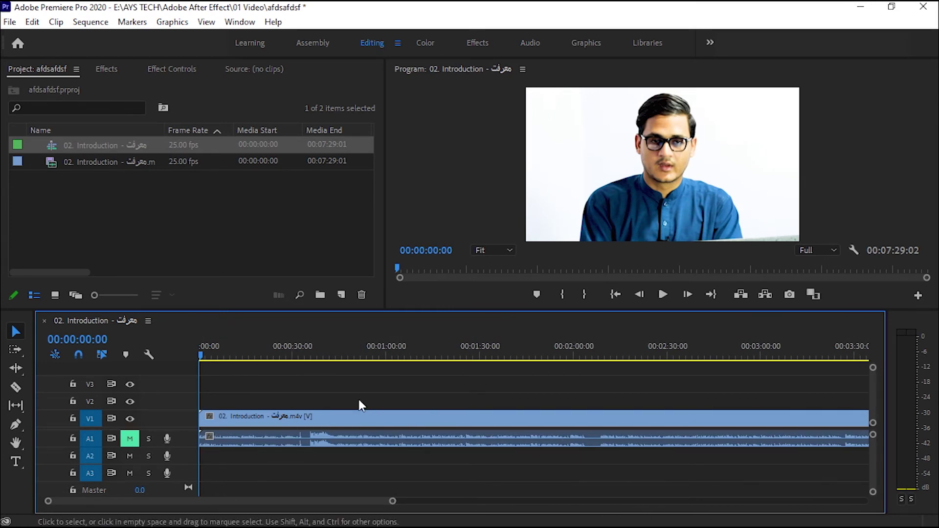
{"action": "key", "text": "alt+Tab"}
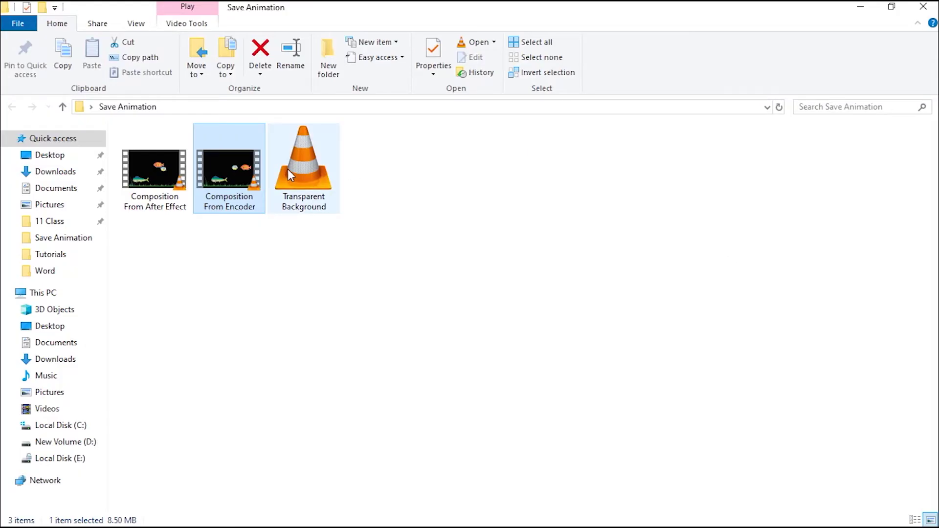
{"action": "left_click", "coordinate": [287, 169]}
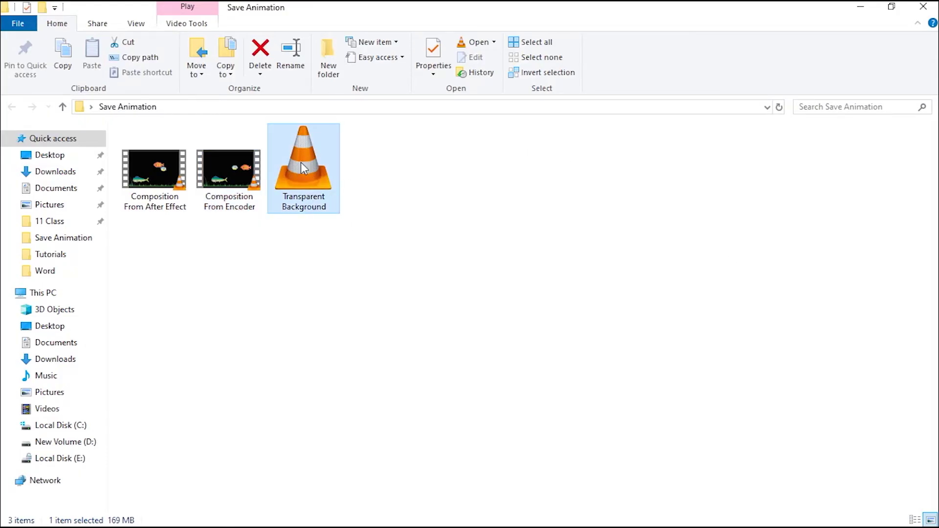
{"action": "key", "text": "alt+Tab"}
{"action": "left_click", "coordinate": [242, 209]}
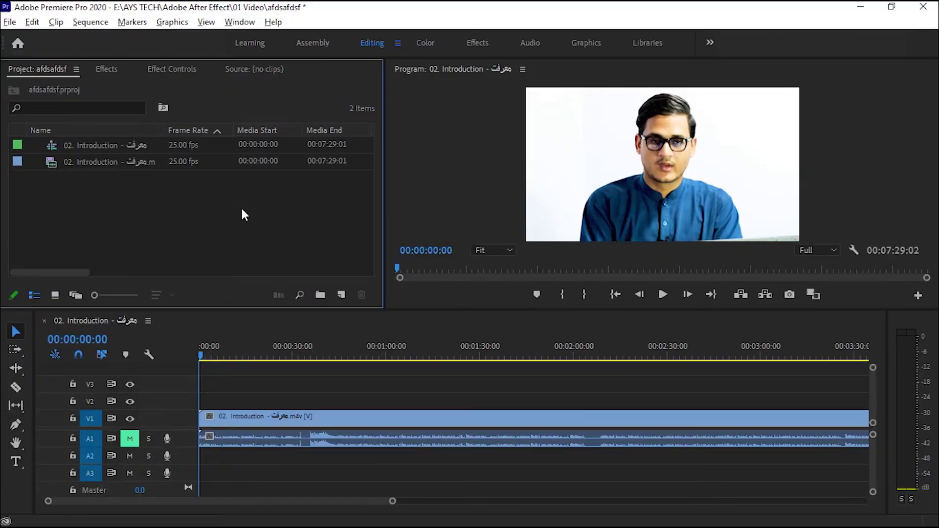
Step: Import Transparent Background.mov from the Save Animation folder and drag it onto track V2
{"action": "double_click", "coordinate": [231, 215]}
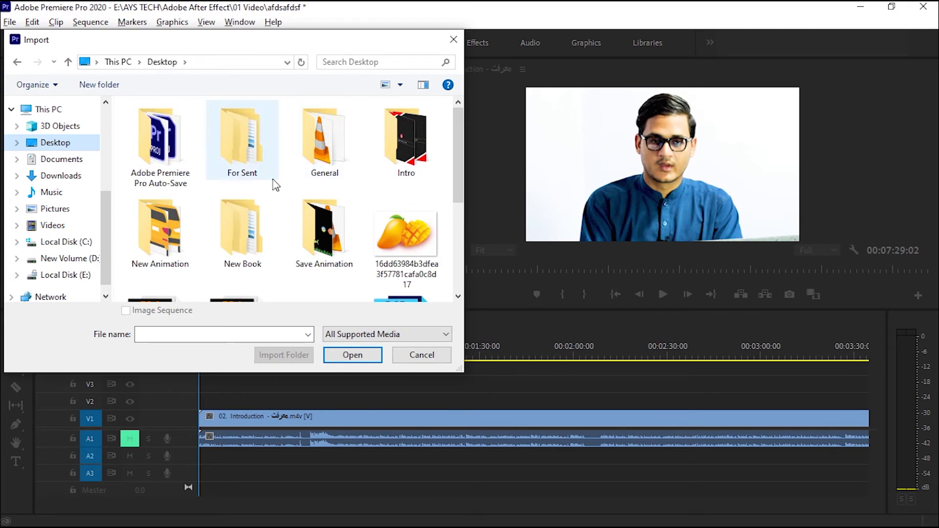
{"action": "scroll", "coordinate": [235, 205], "scroll_direction": "down", "scroll_amount": 2}
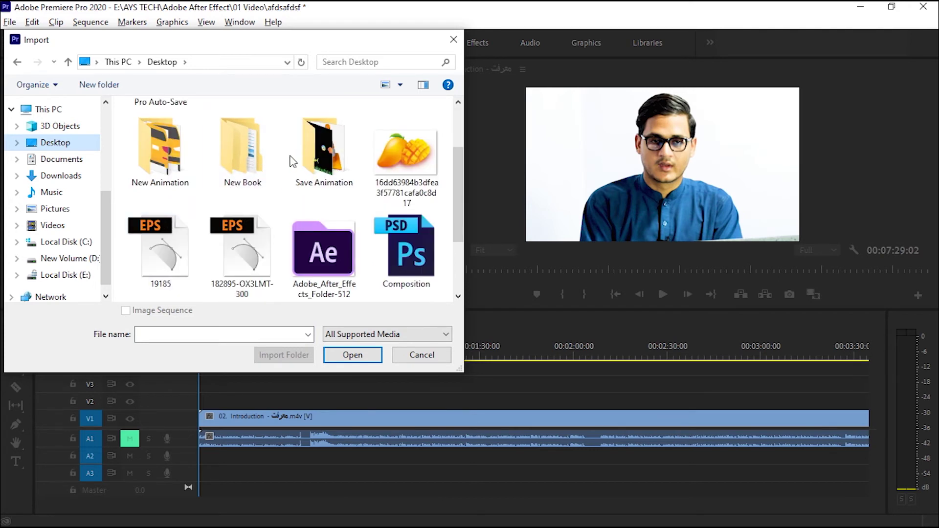
{"action": "left_click", "coordinate": [327, 165]}
{"action": "double_click", "coordinate": [325, 164]}
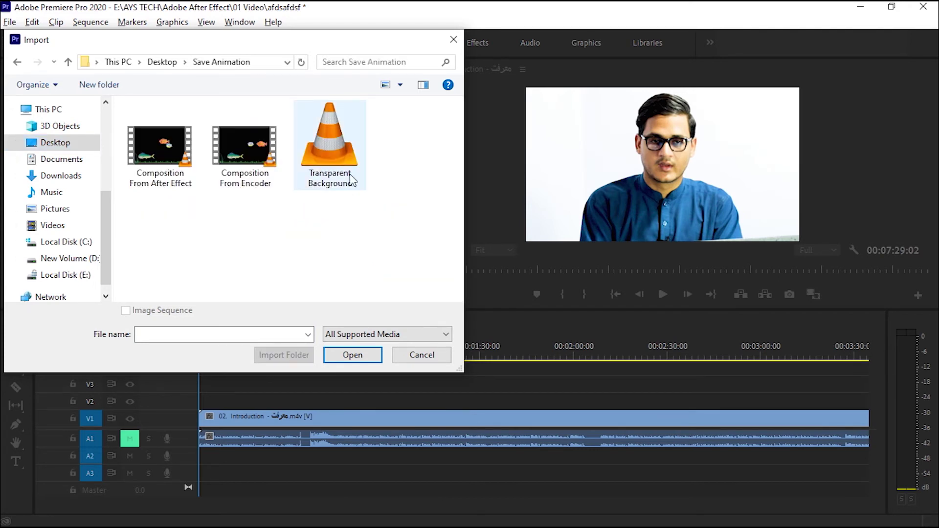
{"action": "left_click", "coordinate": [331, 154]}
{"action": "left_click", "coordinate": [352, 356]}
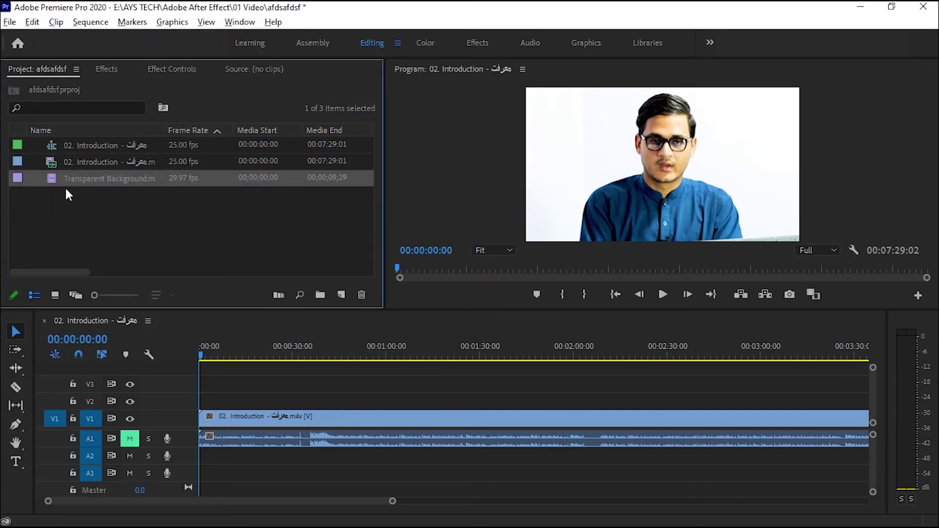
{"action": "left_click_drag", "start_coordinate": [74, 174], "coordinate": [205, 406]}
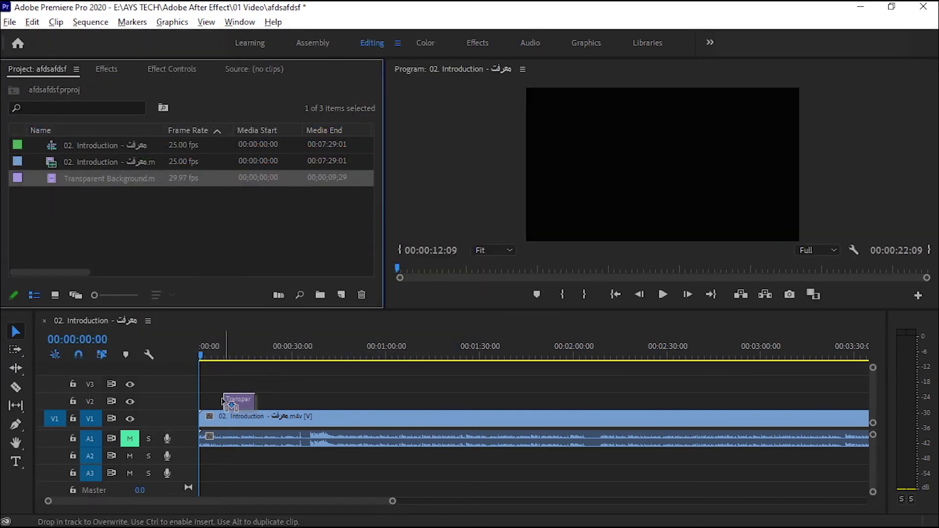
Step: Play back the fish-and-grass overlay on the talking-head video, stopping at 00:00:06:24
{"action": "key", "text": "space"}
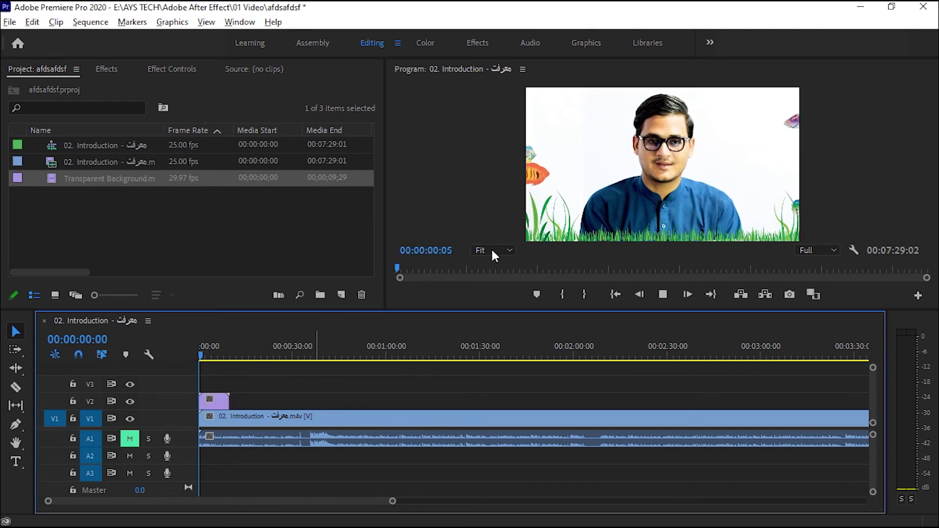
{"action": "key", "text": "space"}
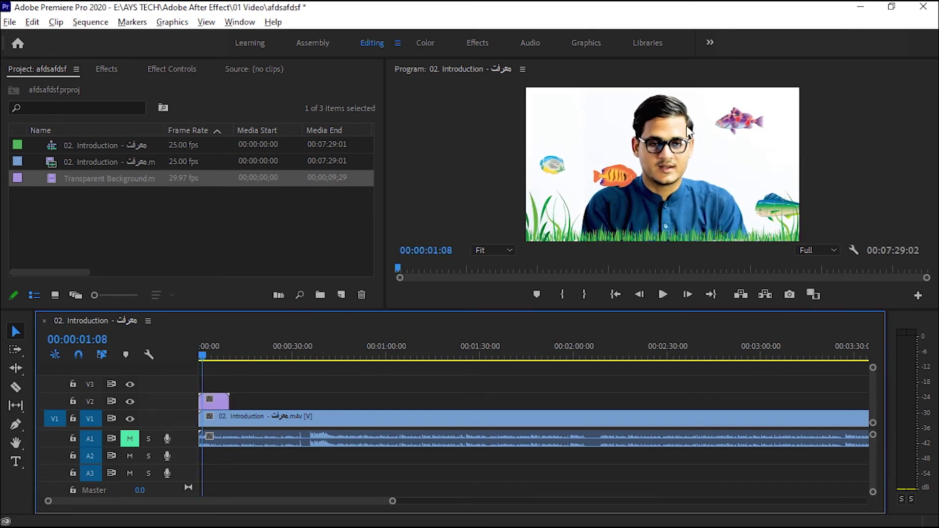
{"action": "key", "text": "space"}
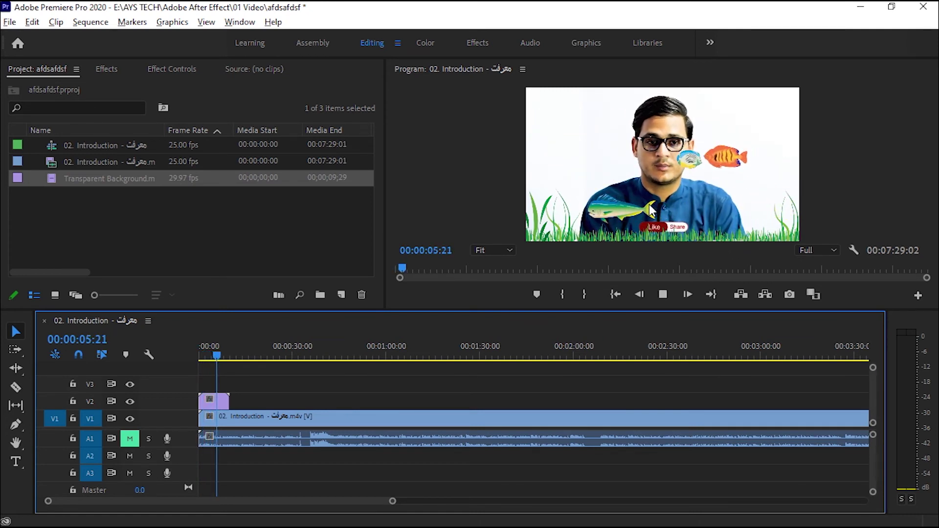
{"action": "key", "text": "space"}
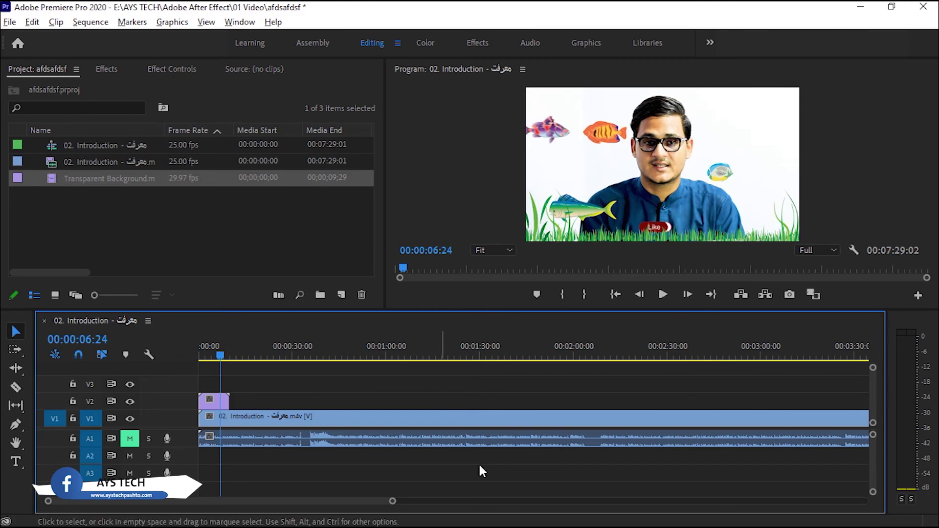
{"action": "key", "text": "alt+Tab"}
{"action": "key", "text": "alt+Tab"}
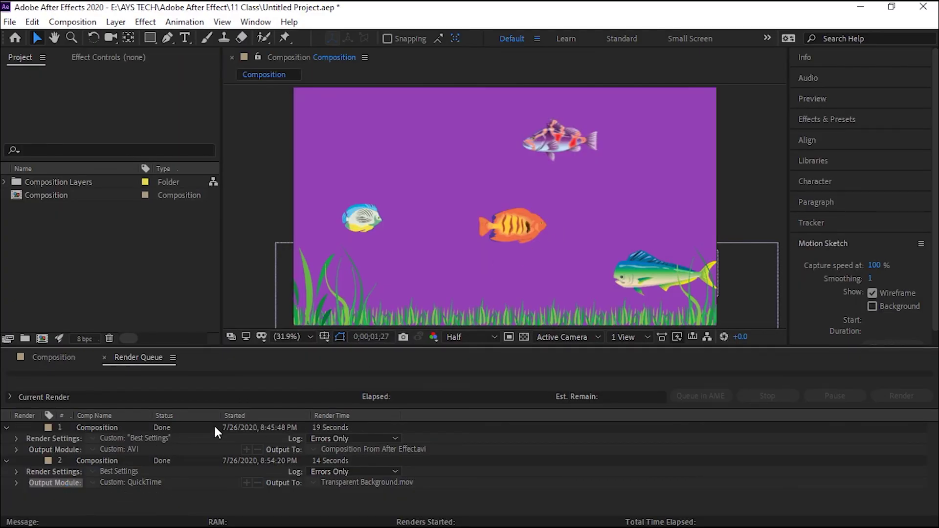
Step: Close the Render Queue panel through its panel menu
{"action": "left_click", "coordinate": [172, 357]}
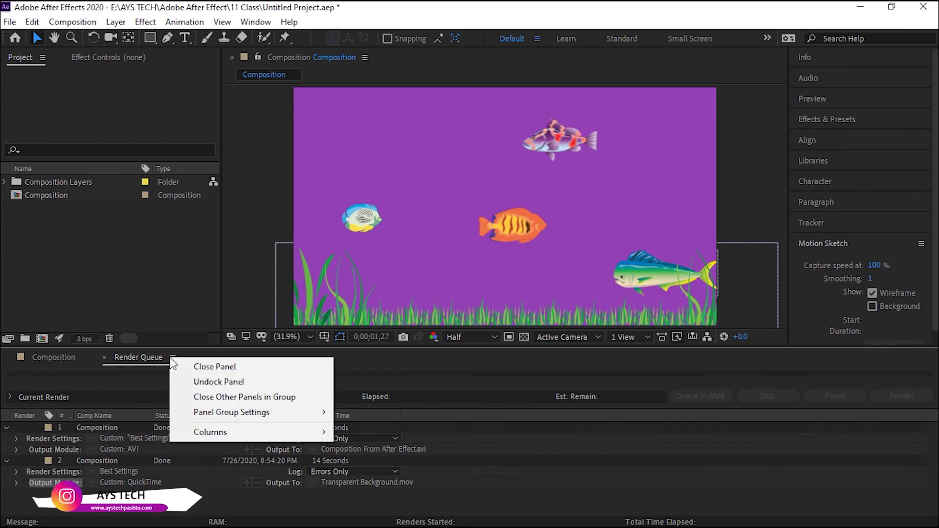
{"action": "left_click", "coordinate": [208, 367]}
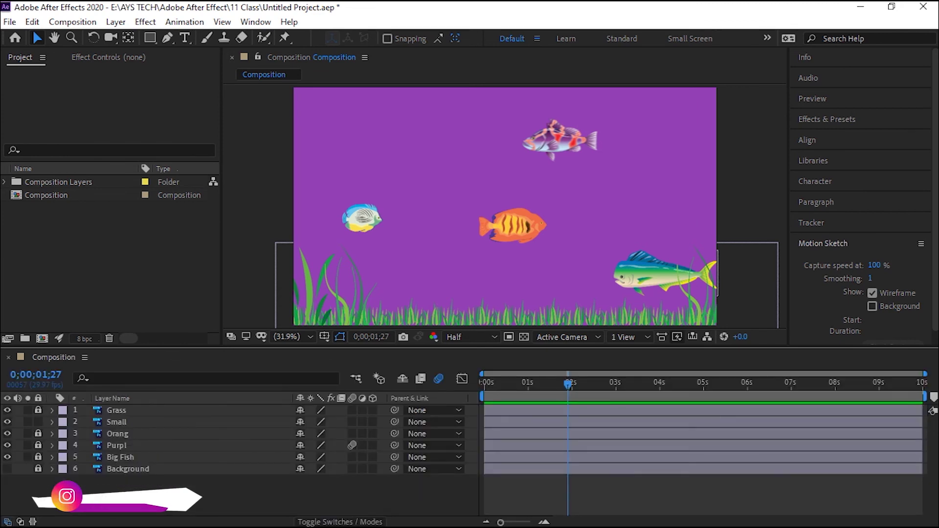